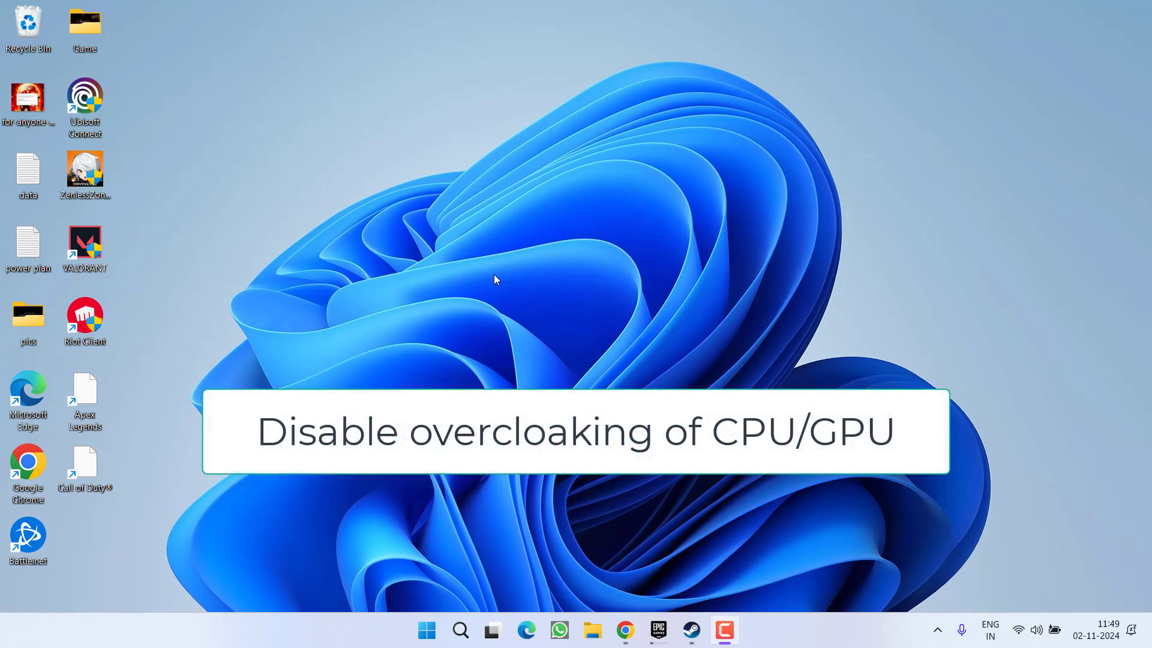
Step: Tick the HP Inc. - Firmware - 15.22.0.0 driver under Optional updates, then close Settings
key("super+i")
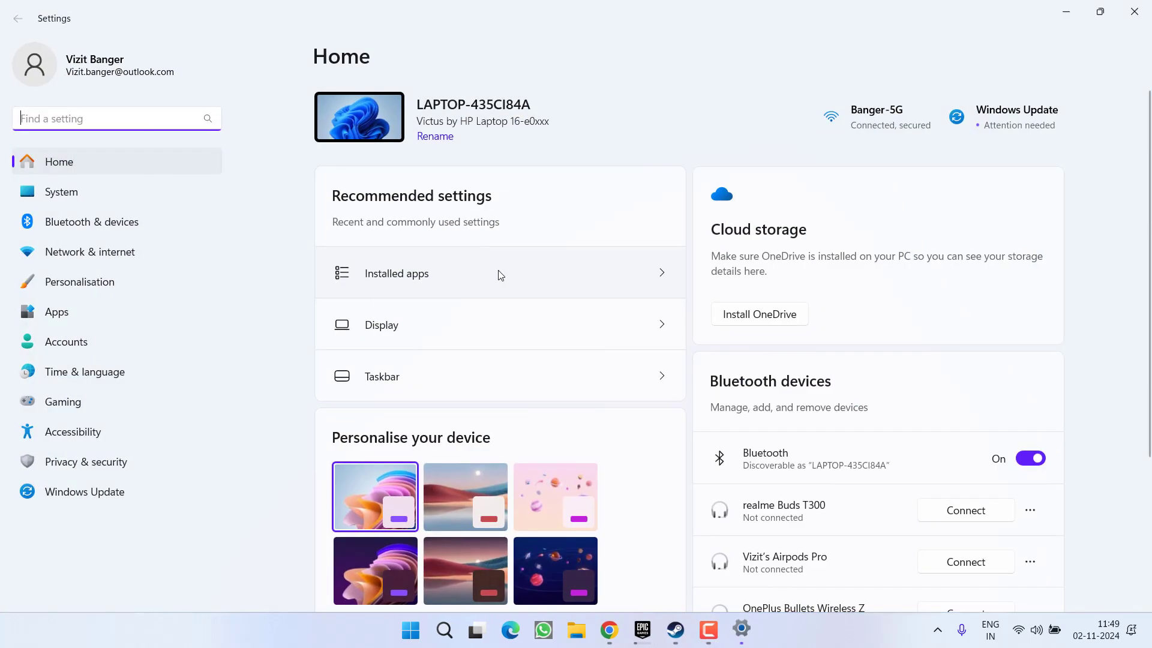
left_click(85, 498)
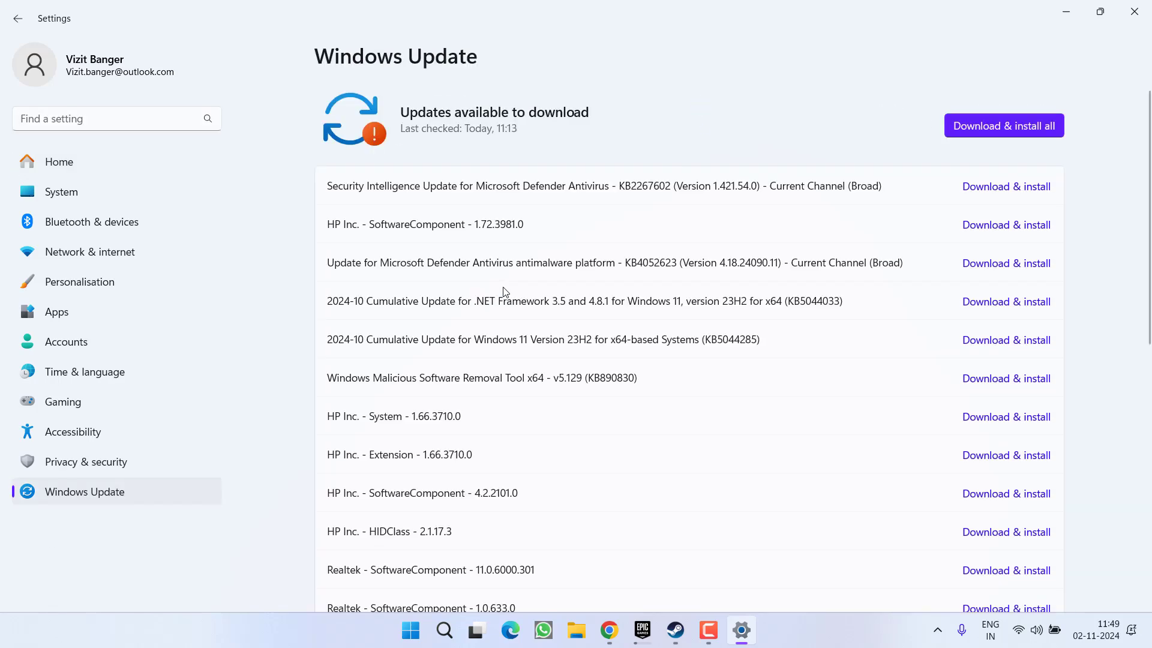
scroll(504, 300, "down", 10)
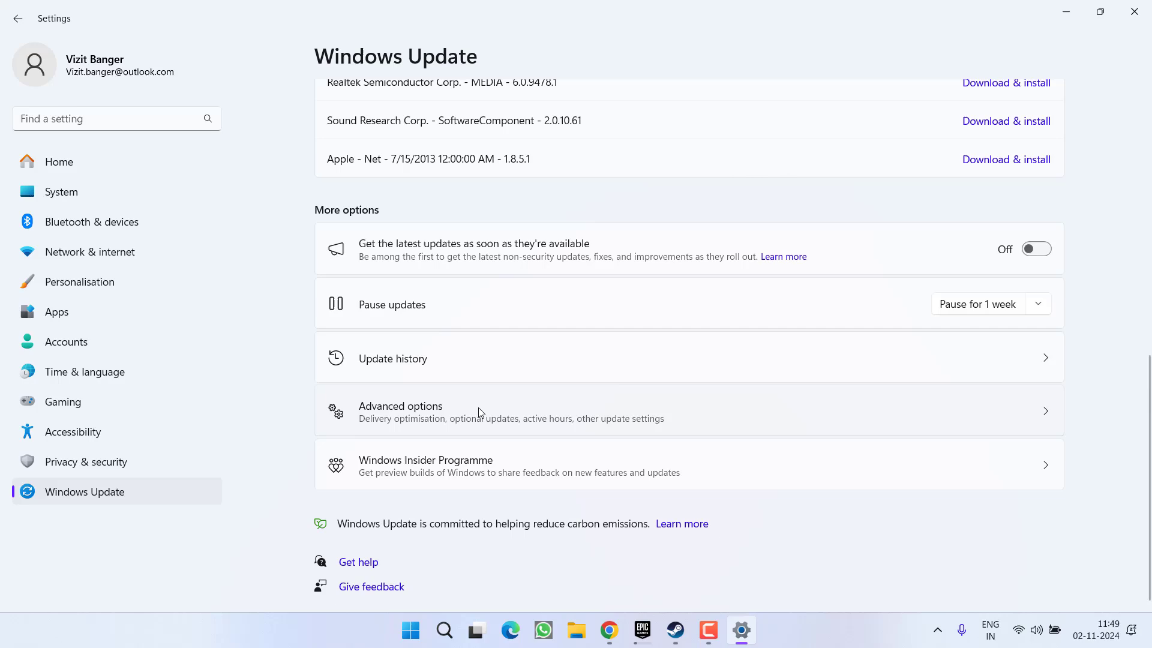
left_click(428, 410)
scroll(424, 412, "down", 2)
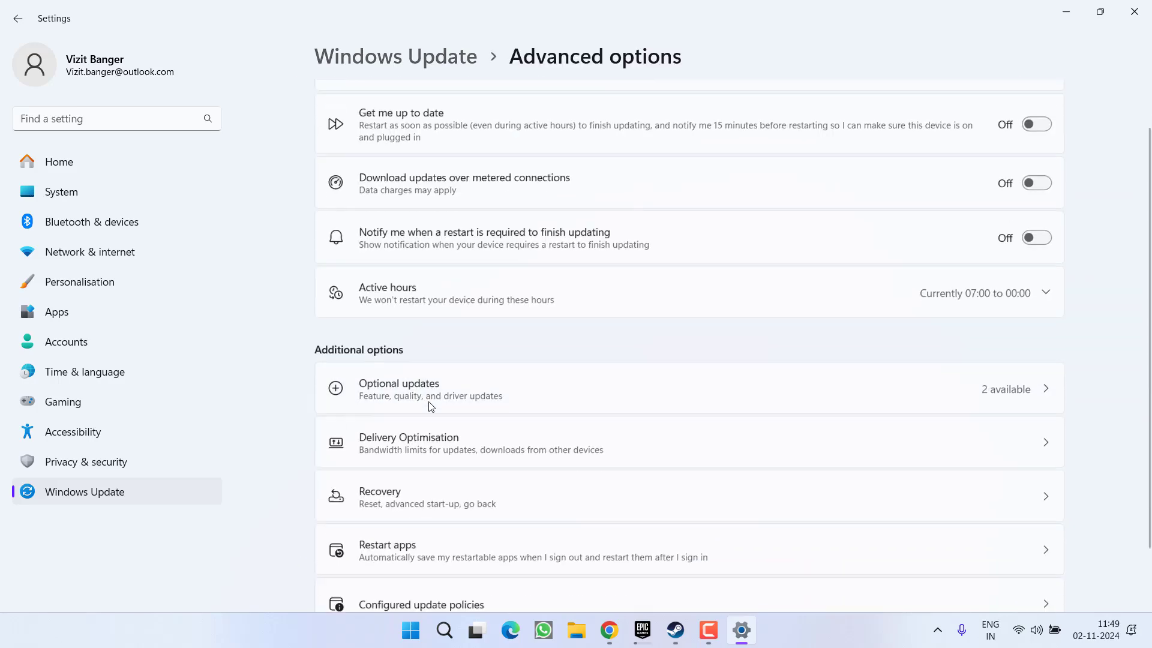
left_click(446, 331)
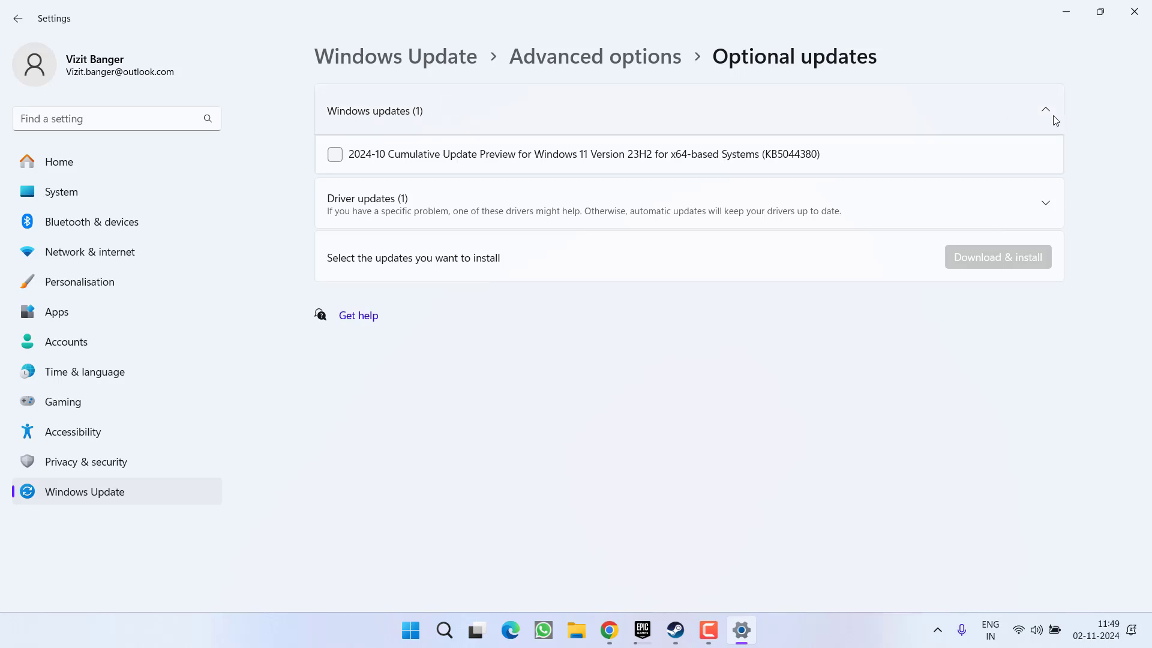
left_click(1049, 211)
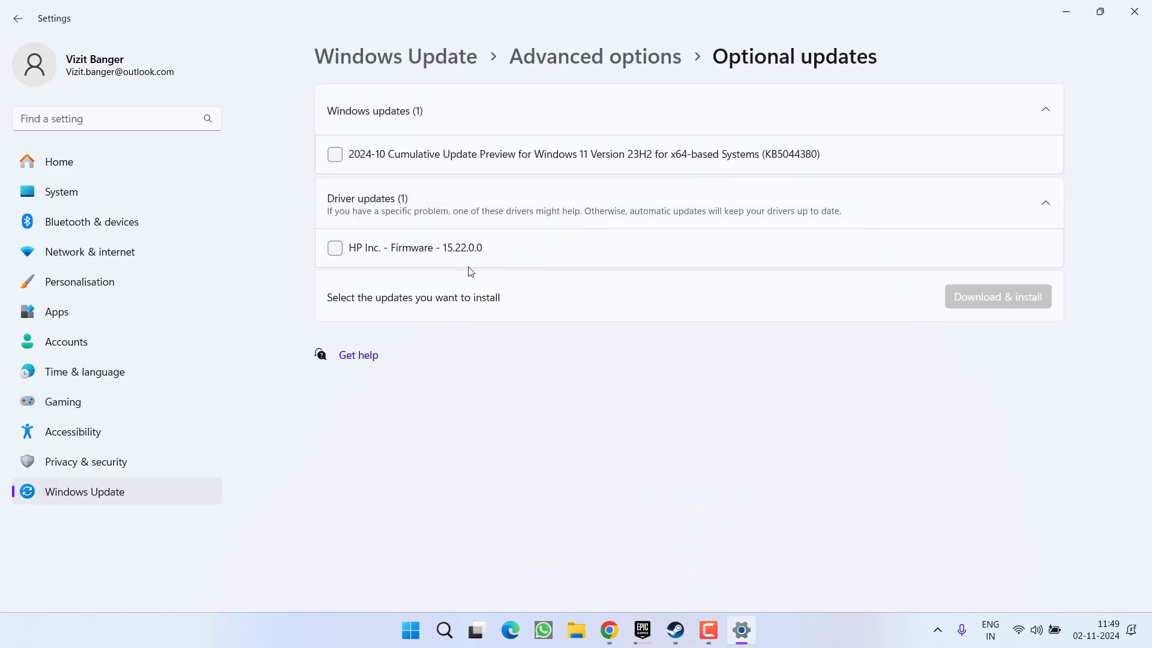
left_click(336, 250)
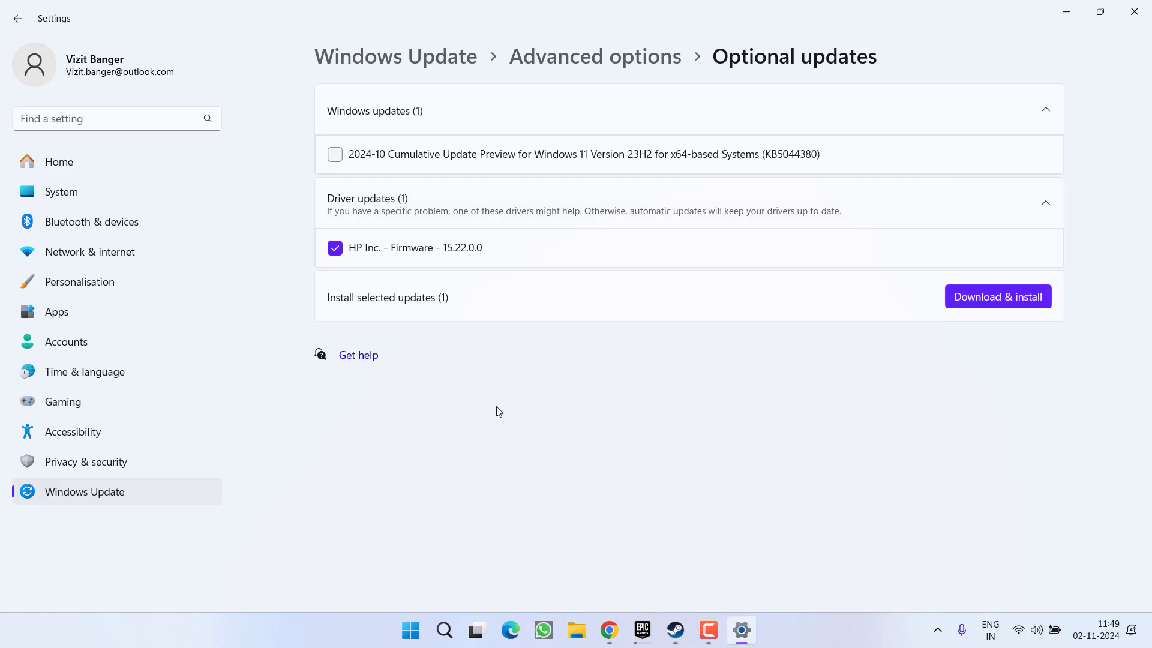
left_click(1134, 12)
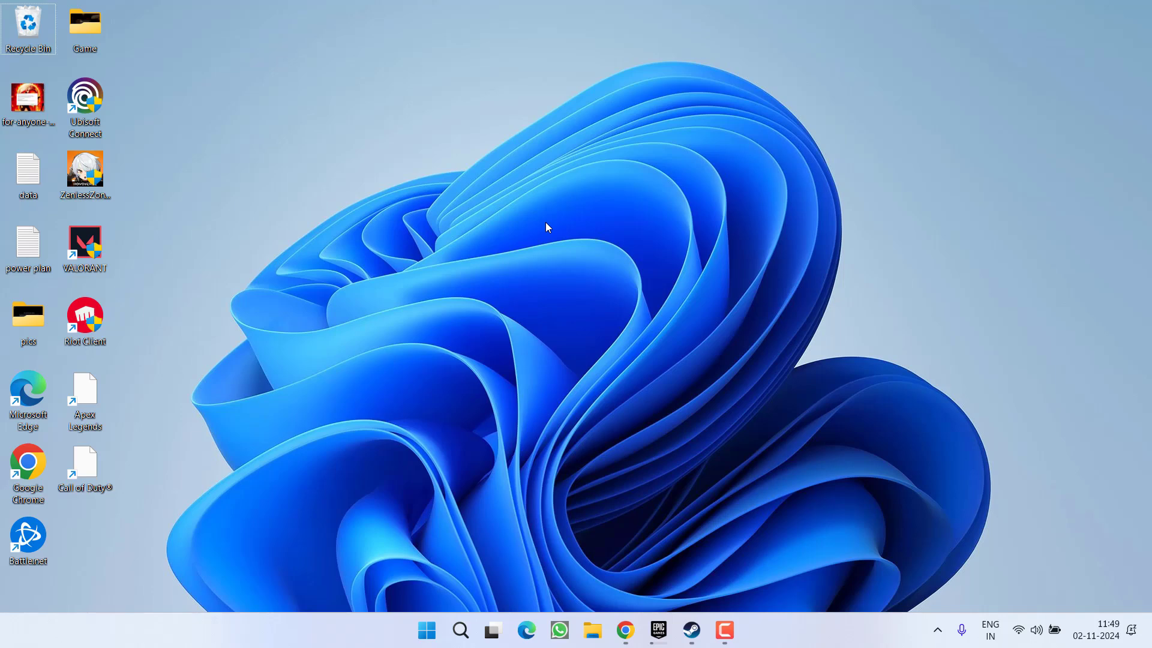
Step: Open Device Manager and expand Display adaptors to show AMD Radeon(TM) Graphics and Radeon RX 5500M
right_click(436, 636)
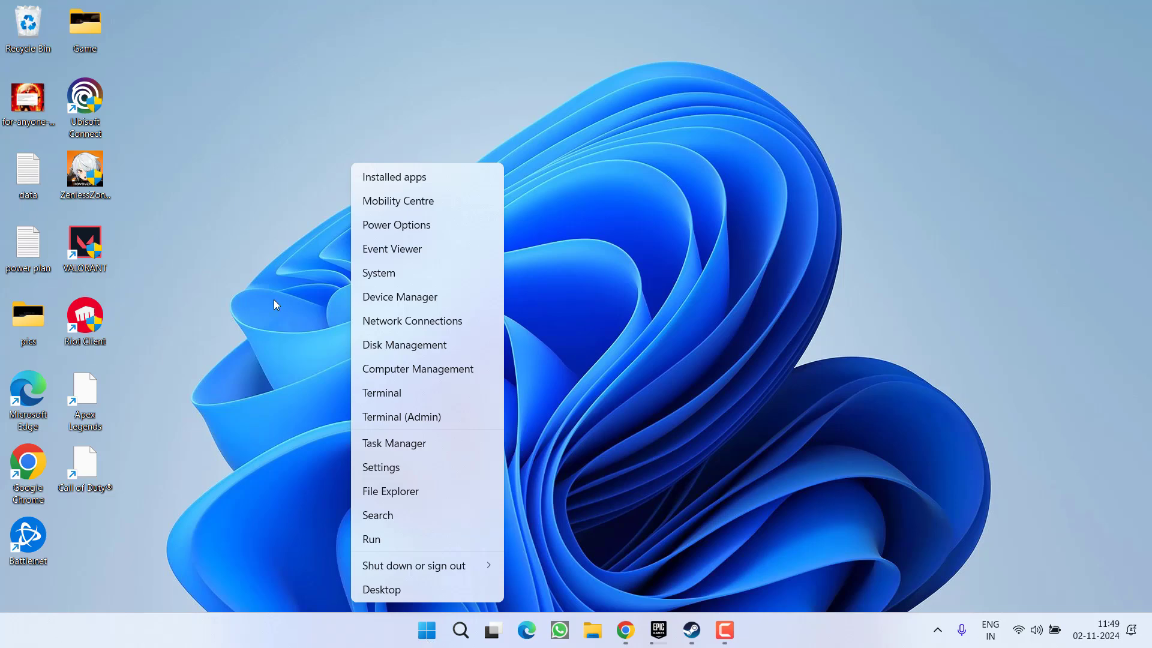
left_click(420, 304)
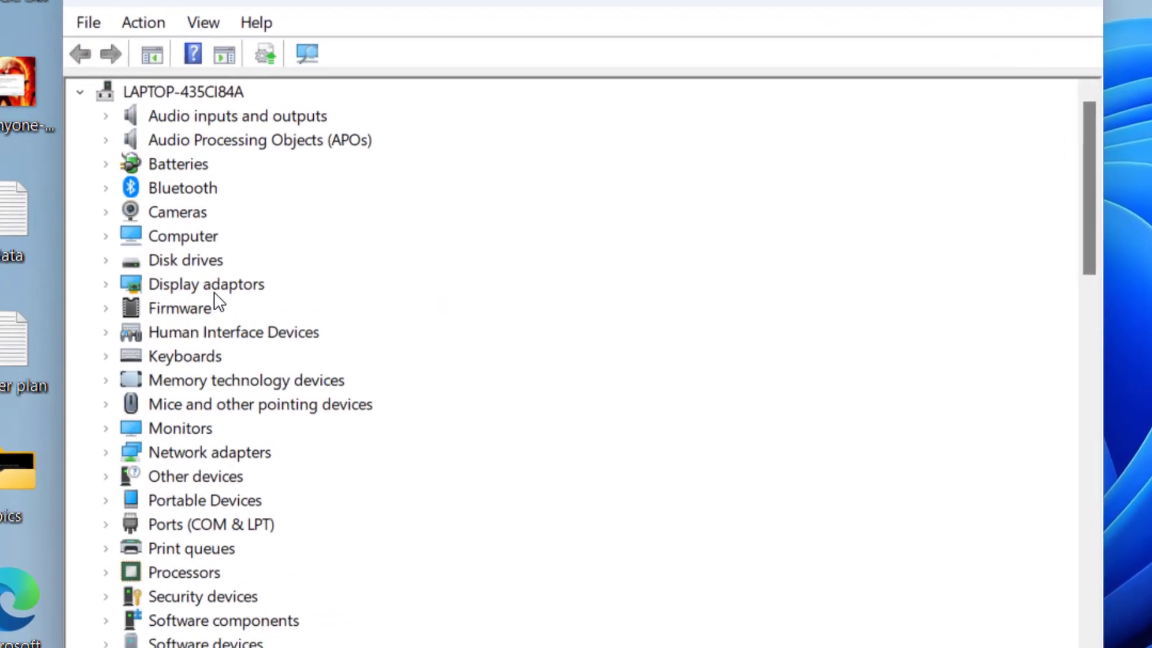
left_click(119, 276)
left_click(106, 286)
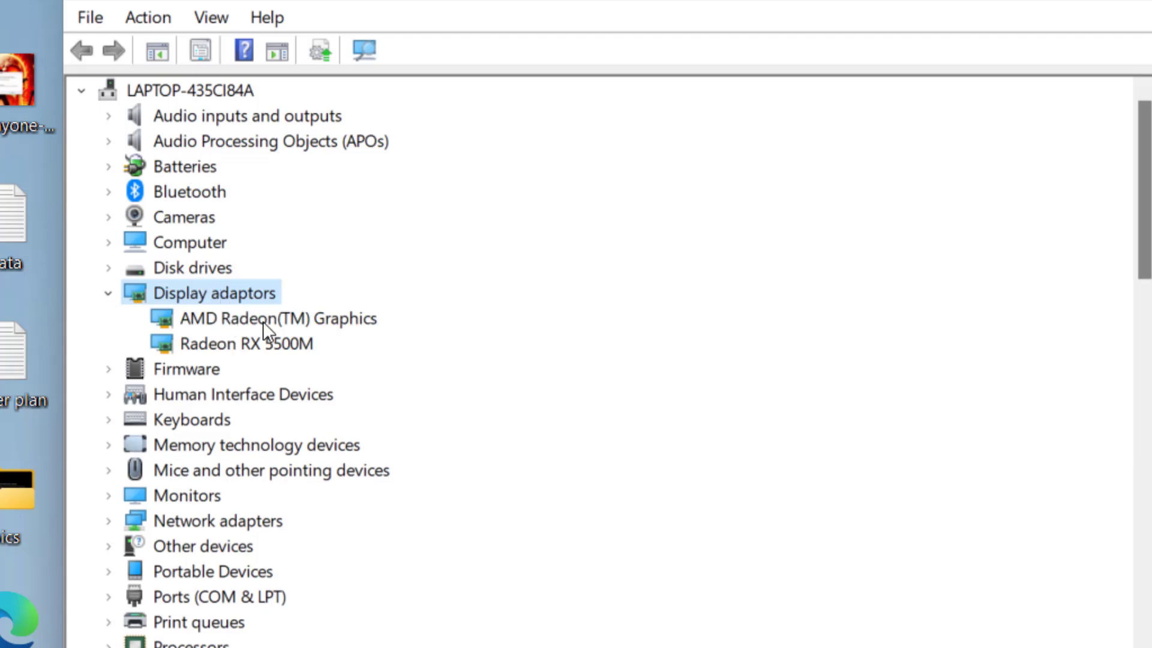
left_click(318, 328)
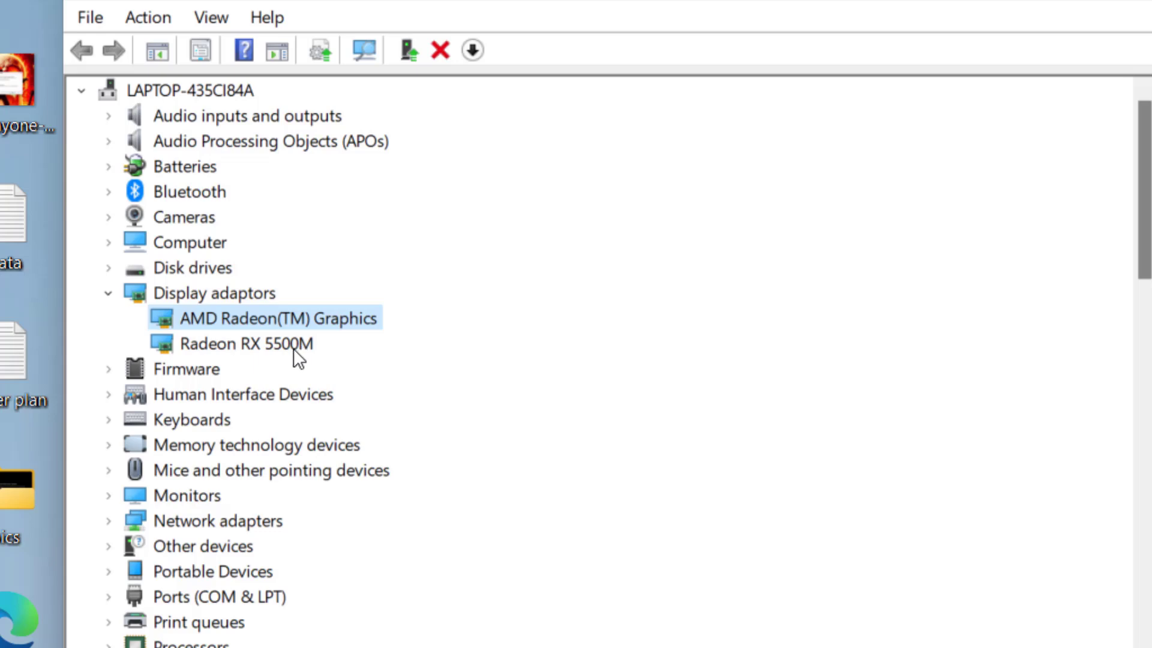
left_click(290, 348)
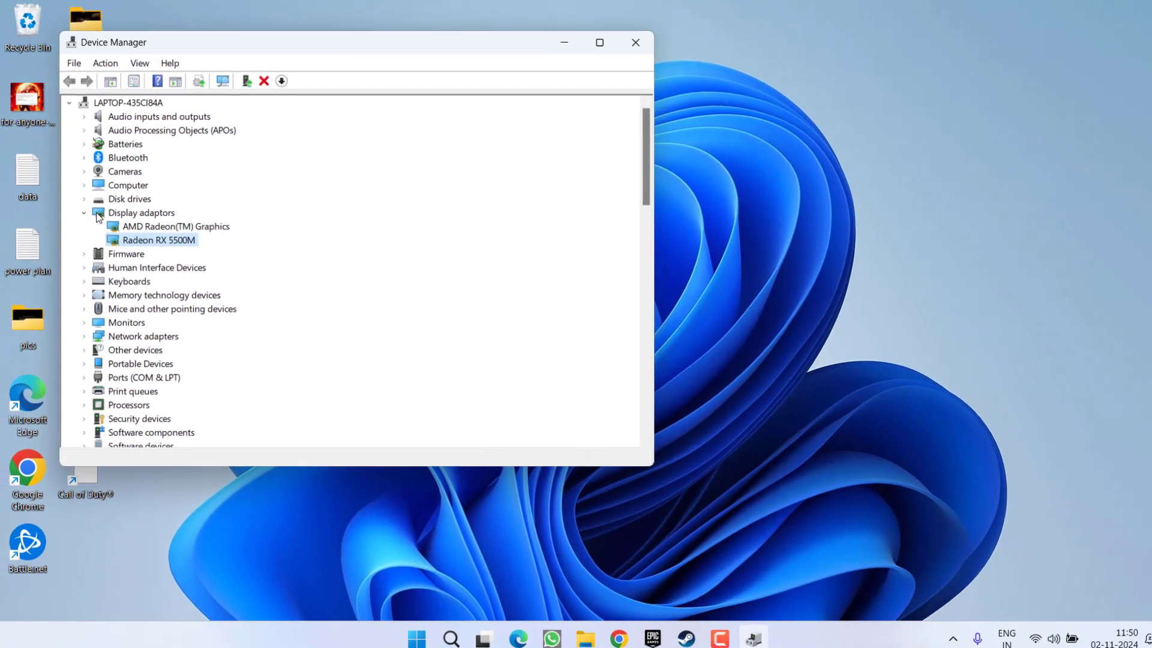
Step: In Chrome, save the AMD Windows drivers installer to the Desktop
left_click(609, 630)
key("ctrl+Tab")
scroll(276, 372, "down", 3)
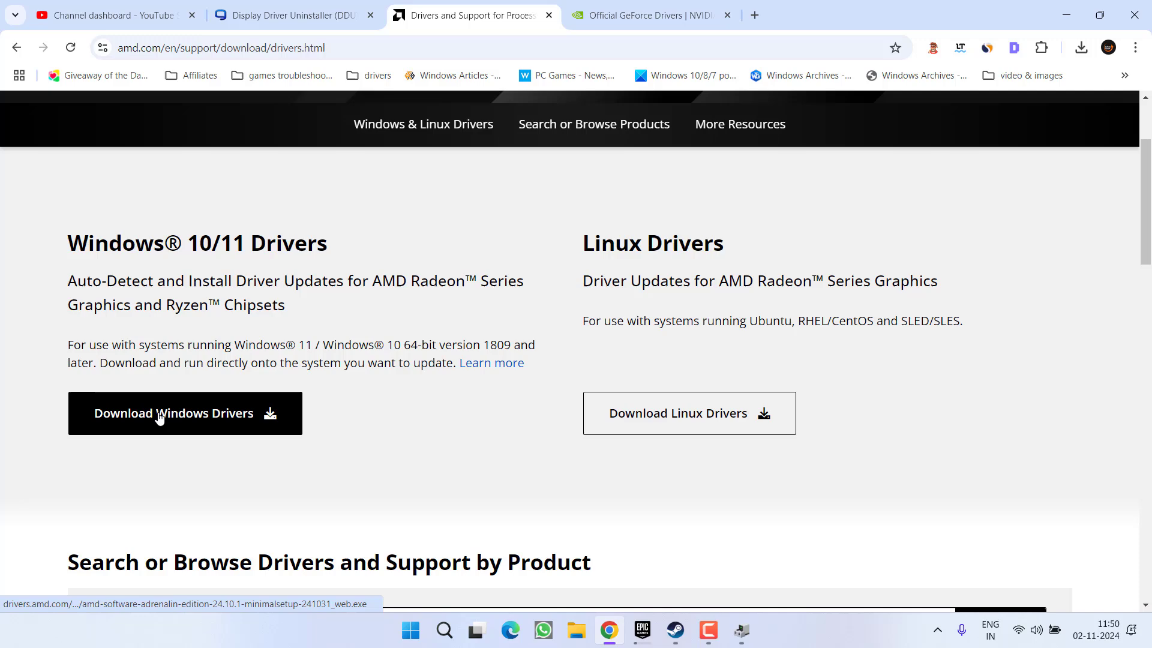
left_click(136, 433)
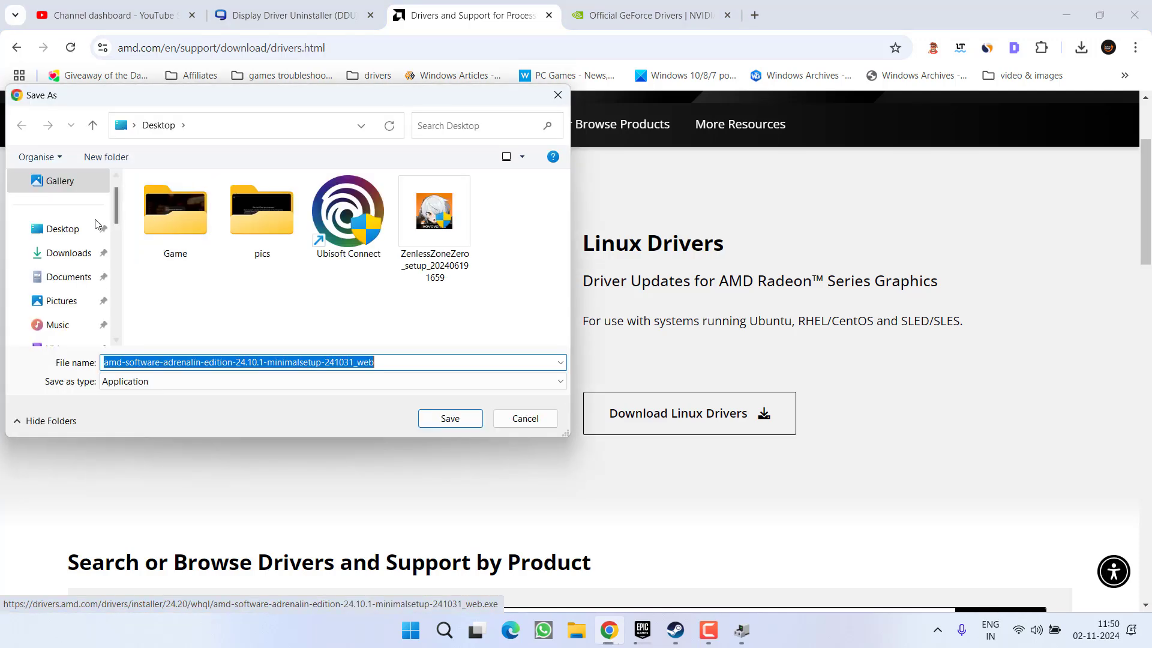
left_click(64, 227)
left_click(447, 418)
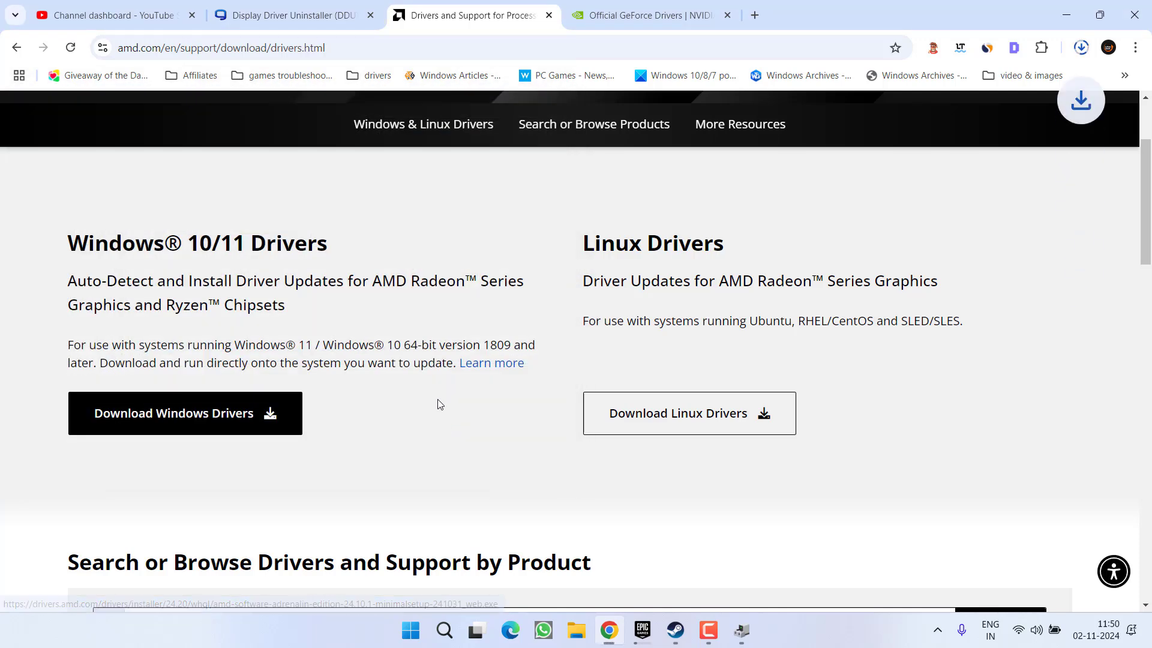
left_click(1081, 54)
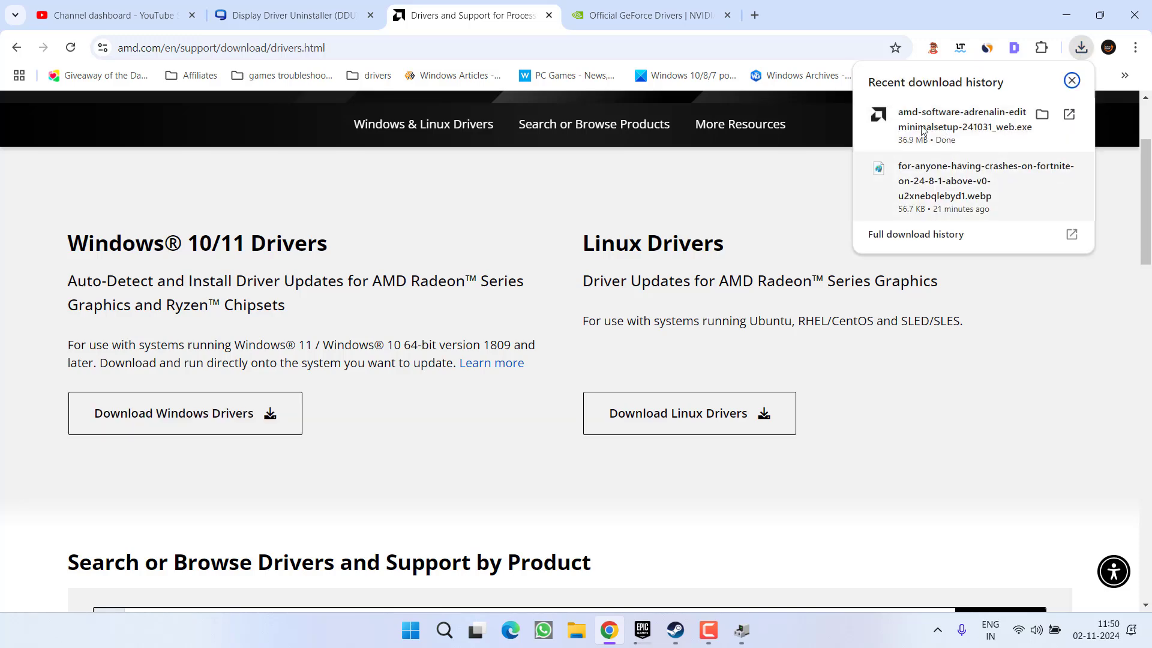
Step: Save GeForce_Experience_v3.28.0.417 from NVIDIA's GeForce Drivers page to the Desktop, then minimize Chrome
left_click(651, 15)
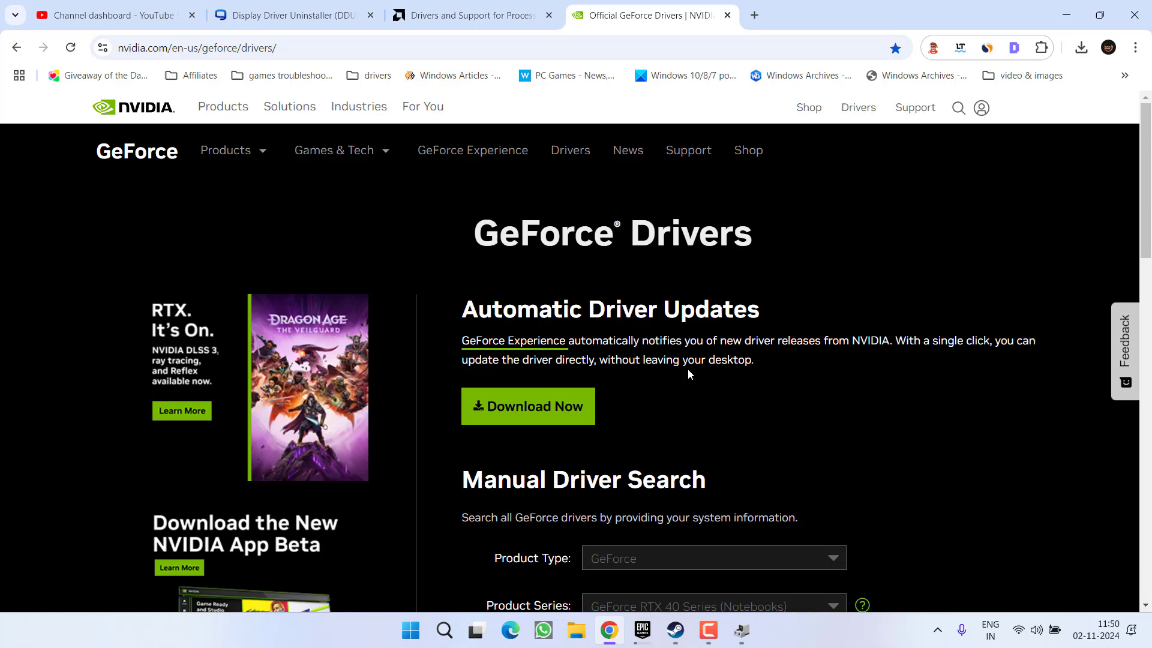
left_click(533, 407)
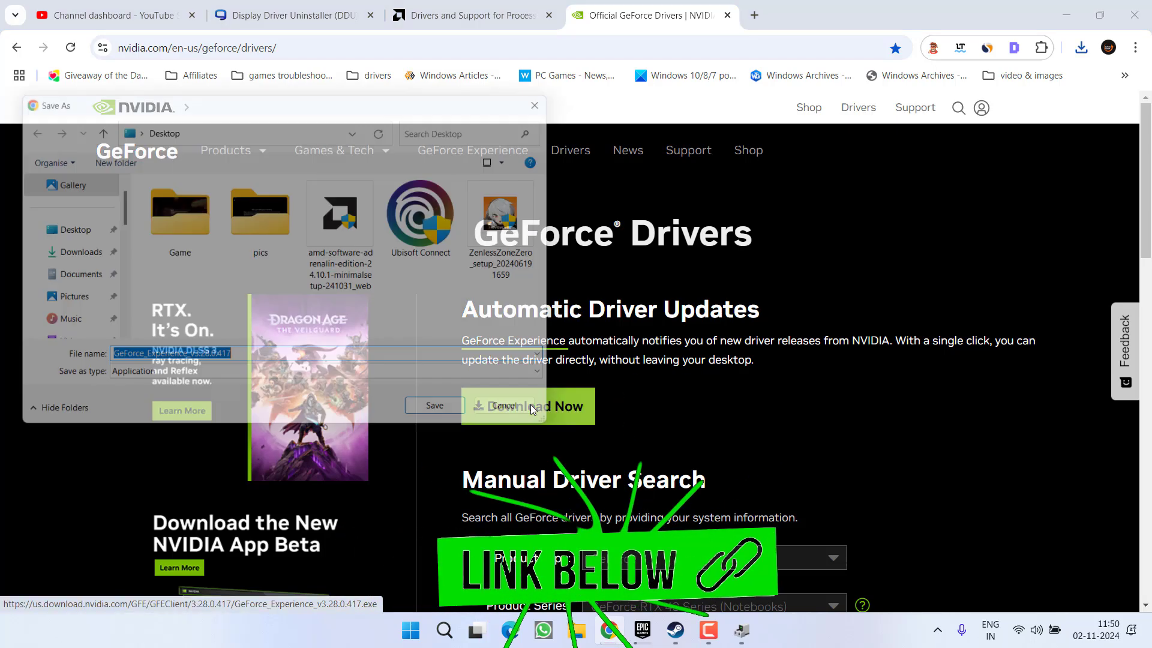
left_click(69, 229)
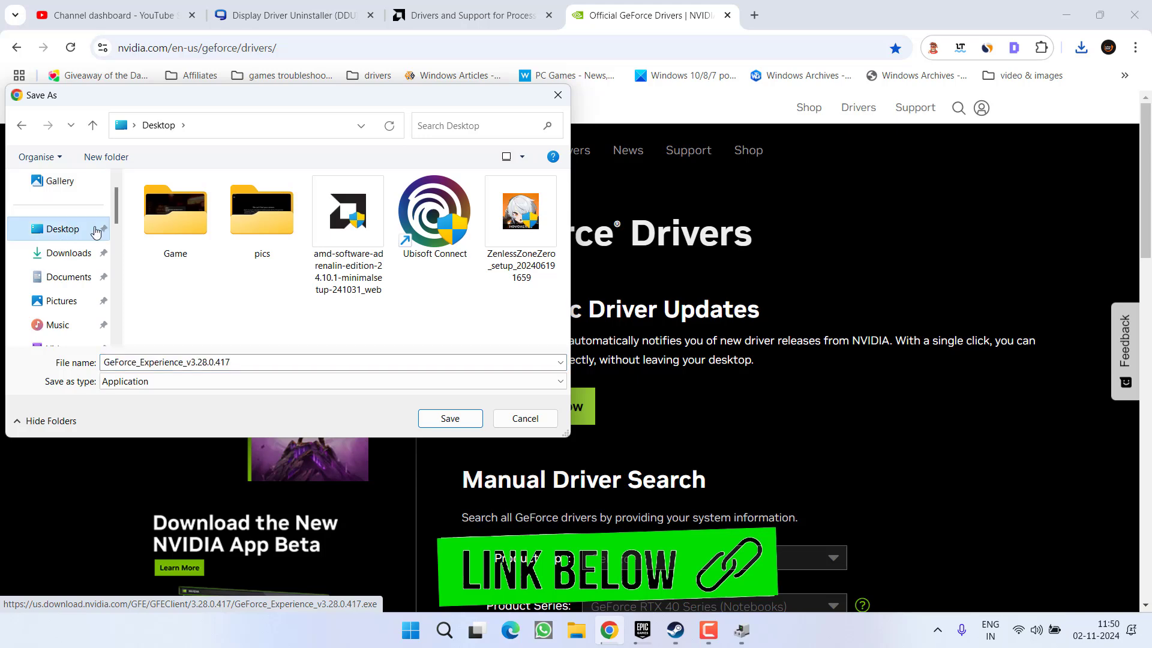
left_click(450, 422)
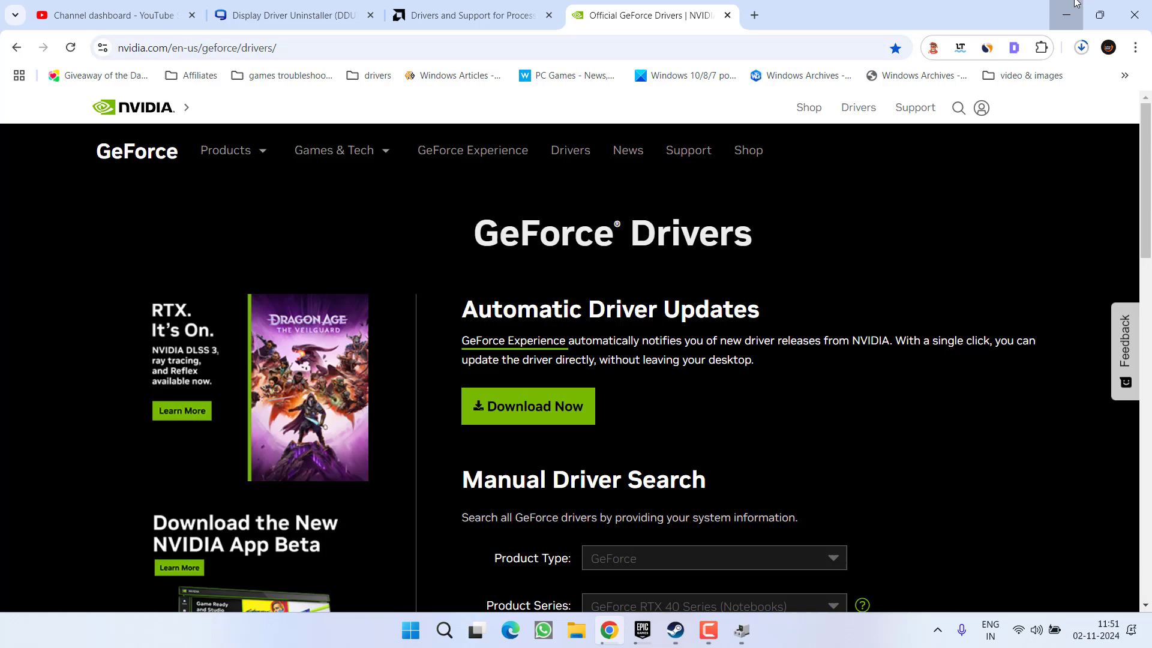
left_click(1066, 14)
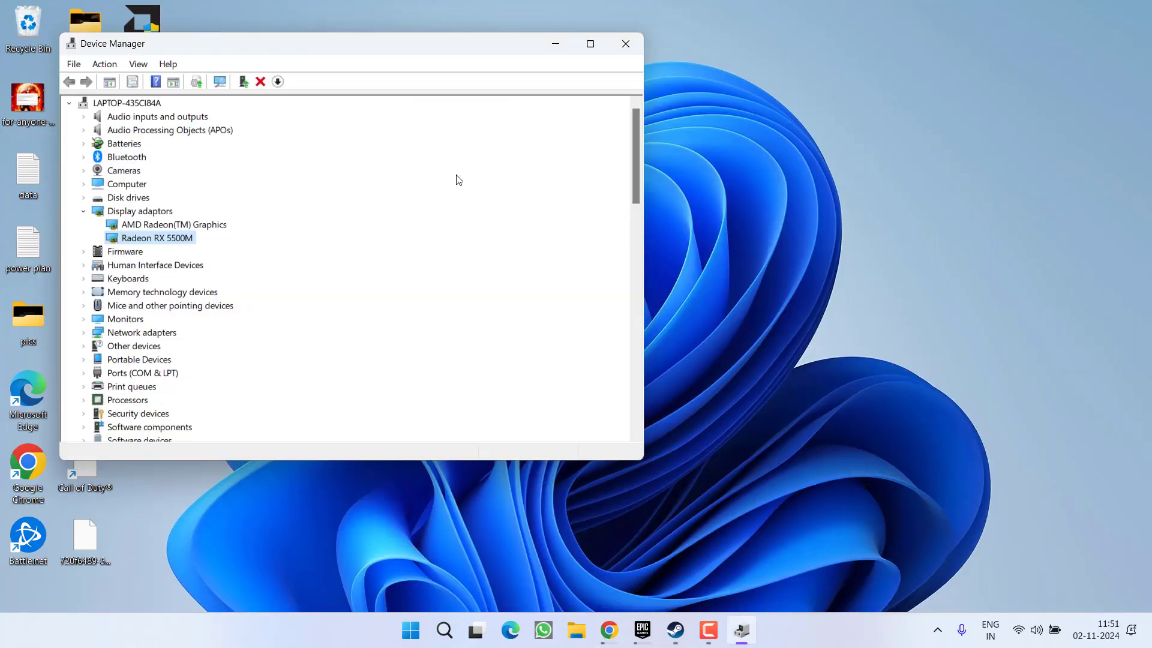
Step: Minimize Device Manager to reveal the desktop
left_click(554, 44)
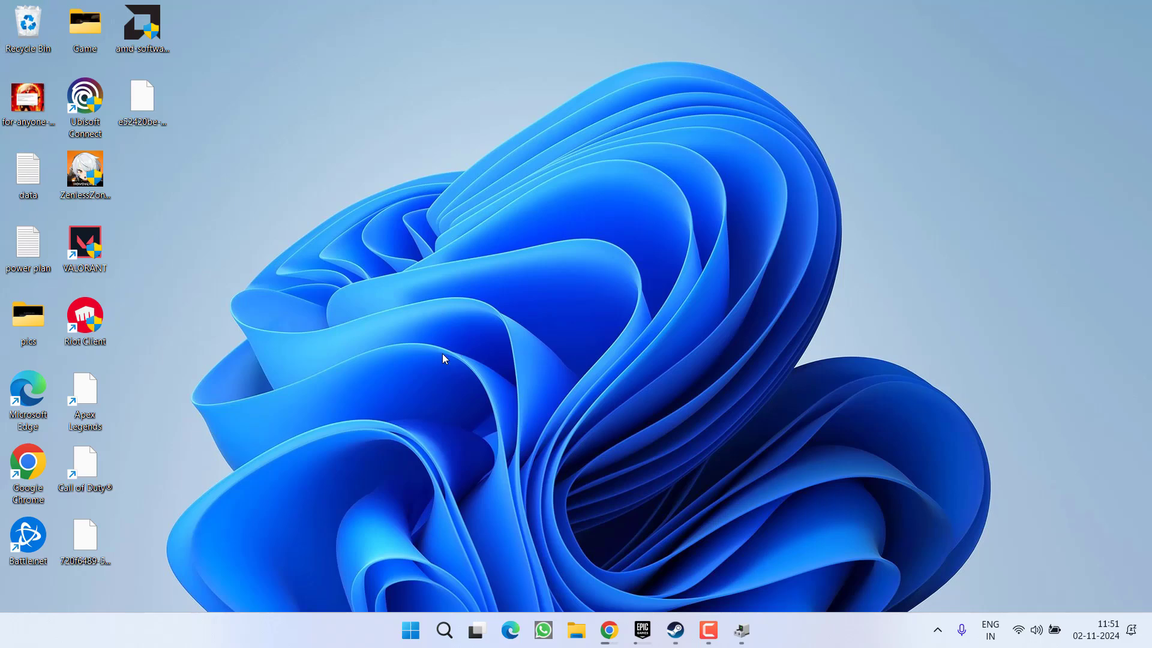
Step: Search Windows (C:) for '392' and delete 392667600.dat with administrator permission
key("super+e")
double_click(391, 142)
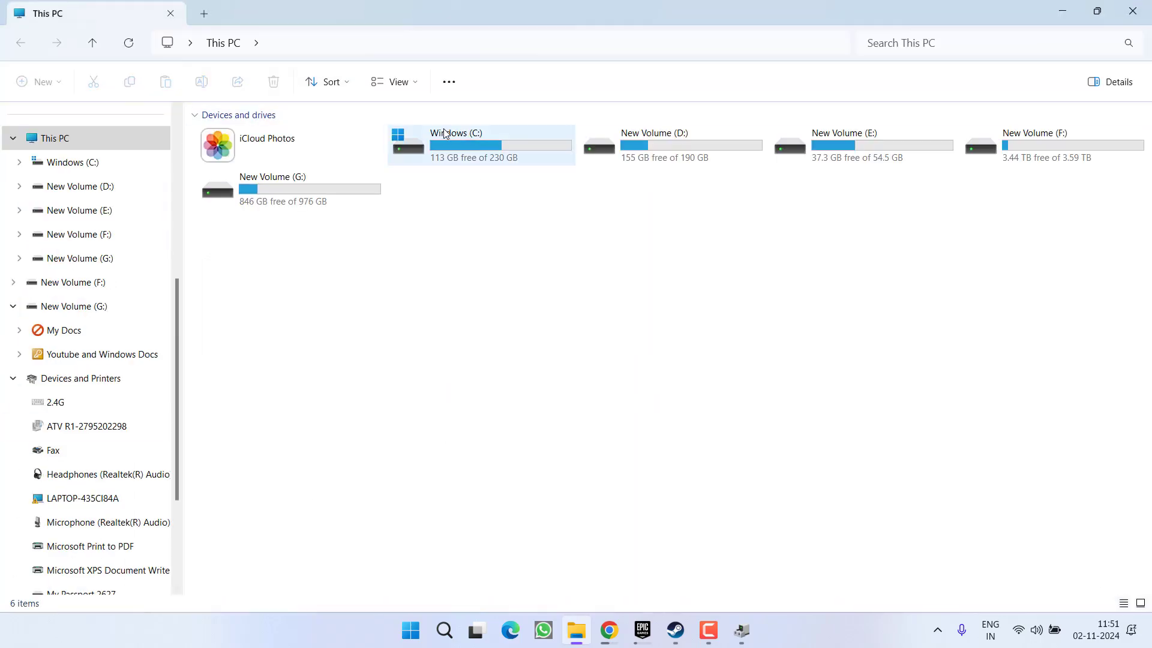
left_click(912, 43)
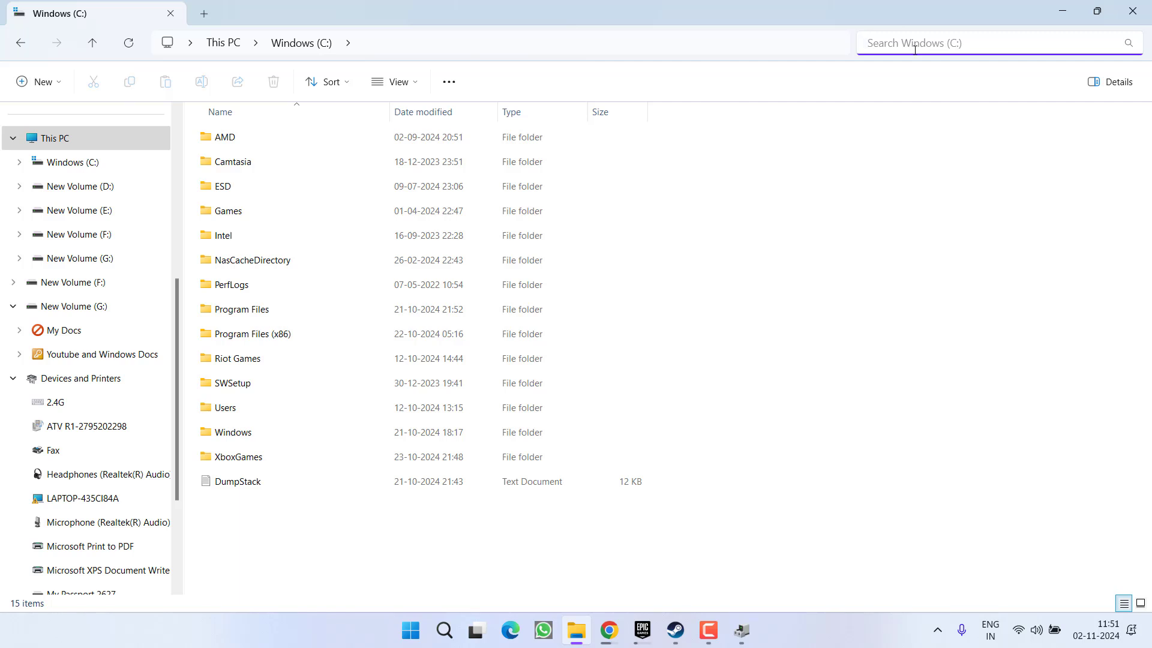
type("39266")
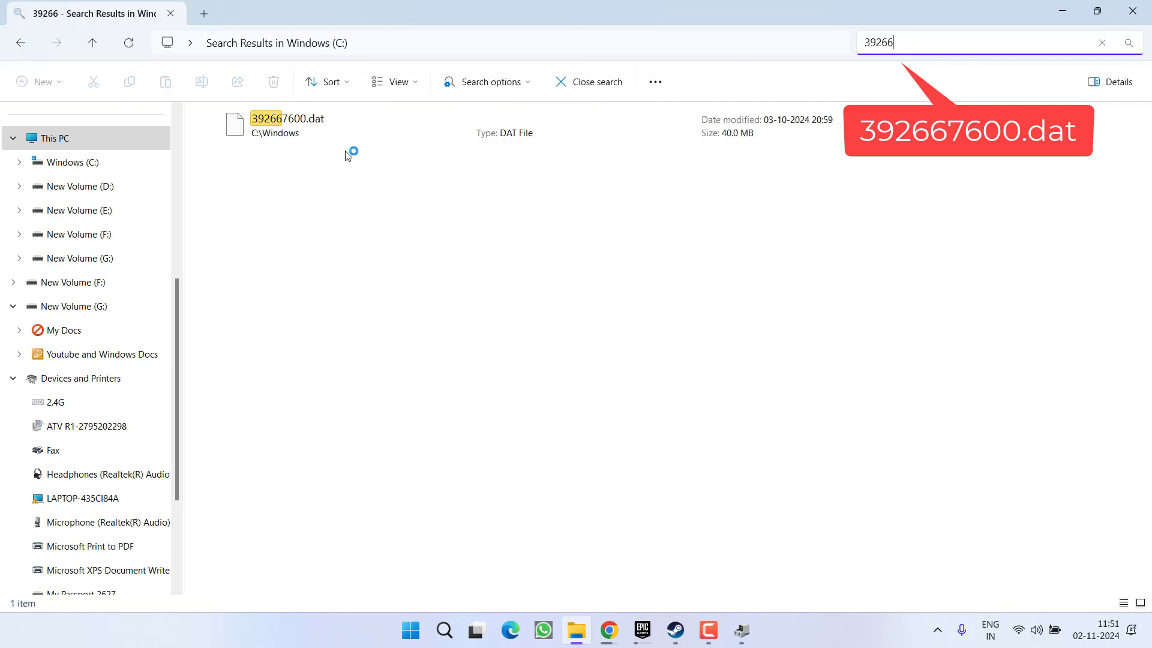
left_click(252, 135)
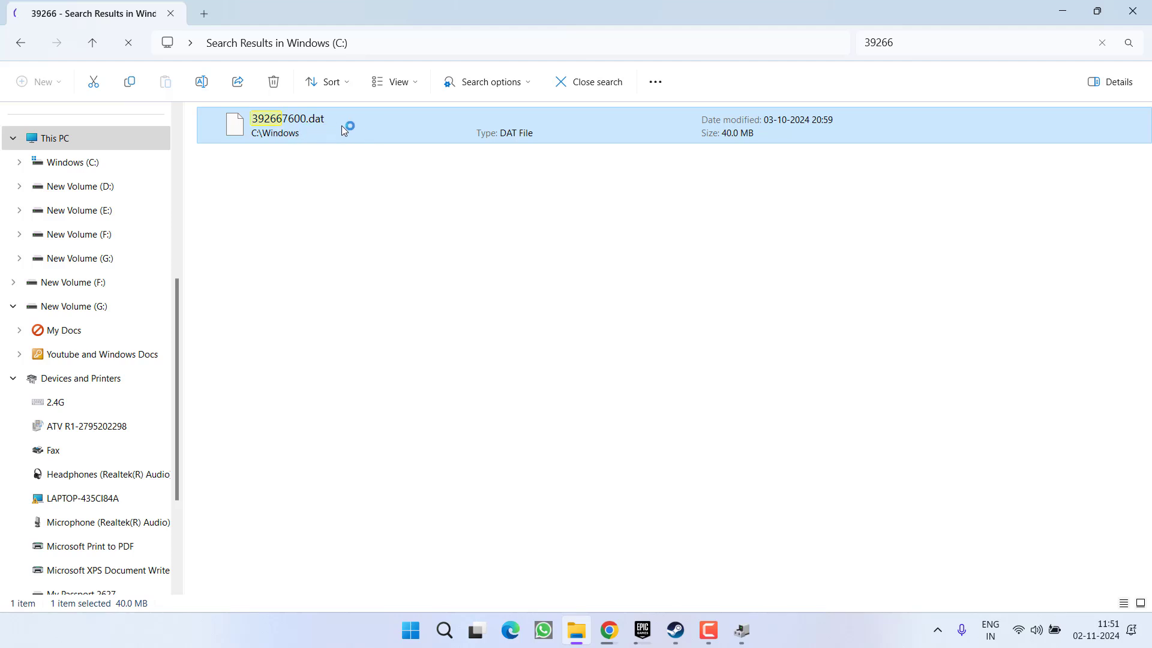
right_click(304, 131)
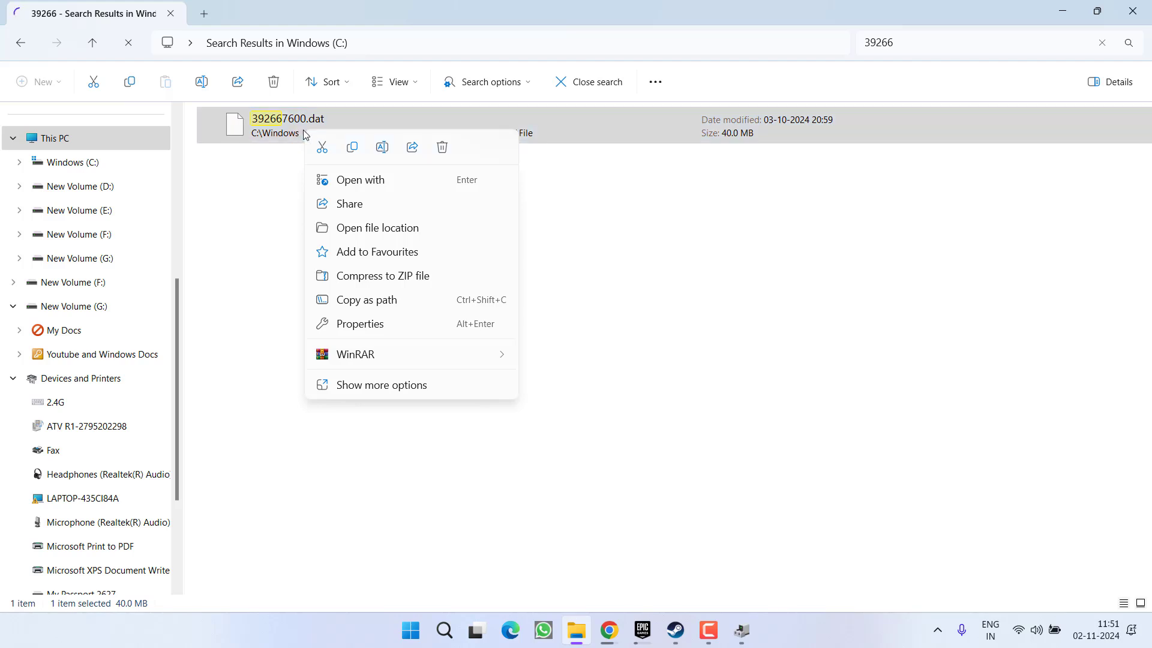
left_click(443, 147)
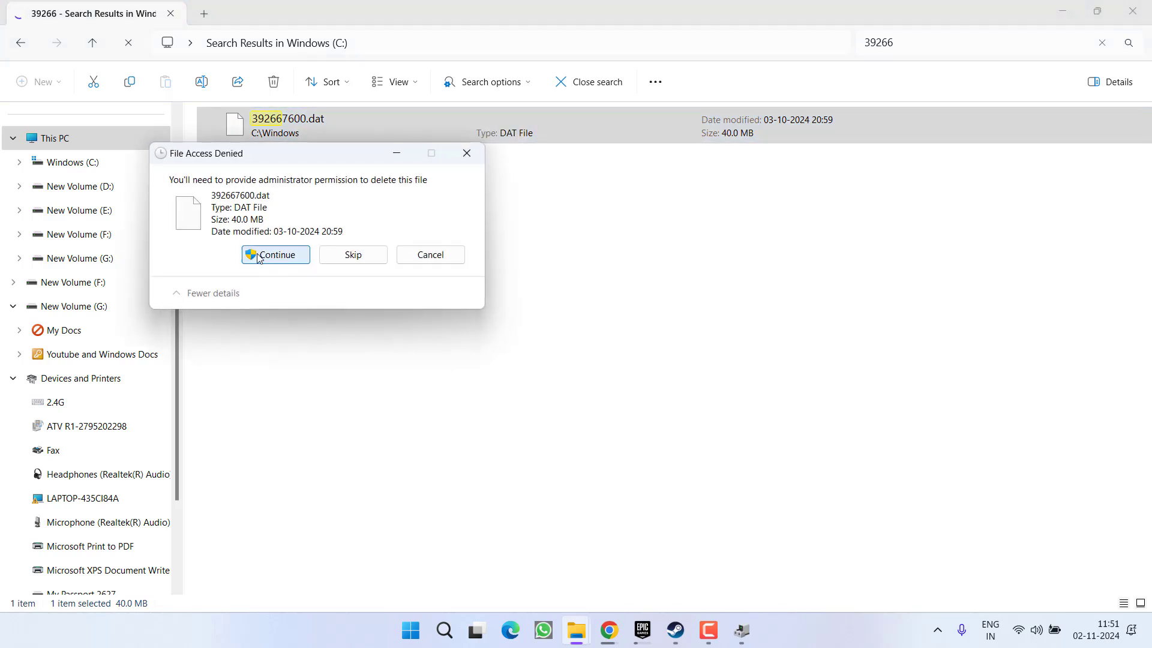
left_click(267, 257)
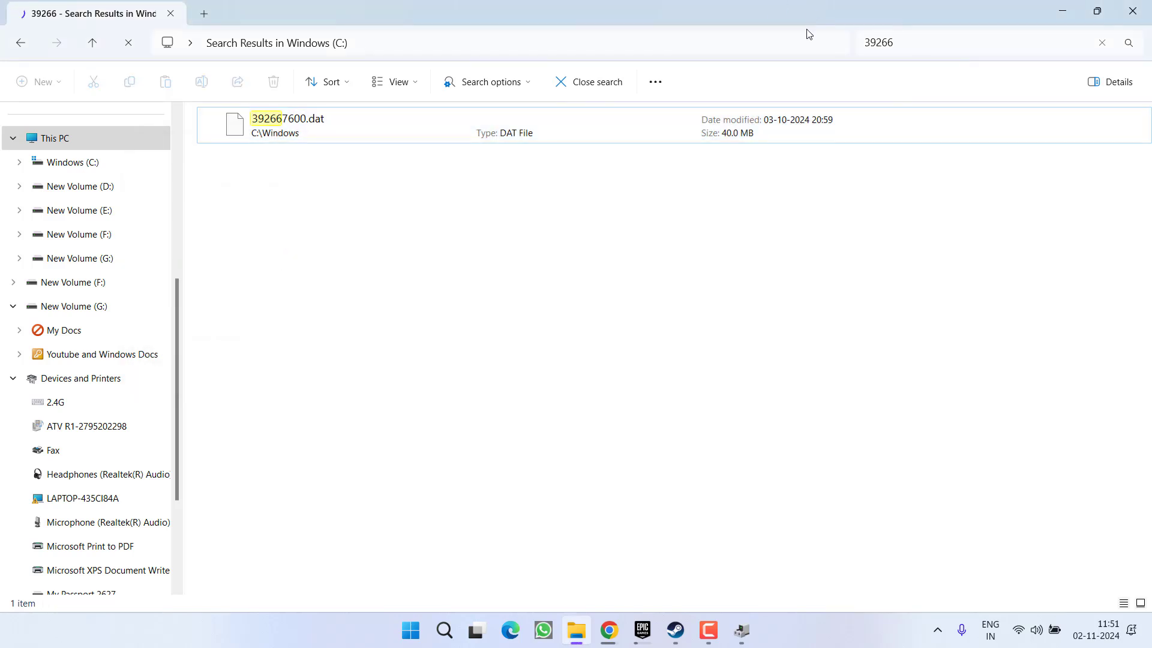
left_click(879, 43)
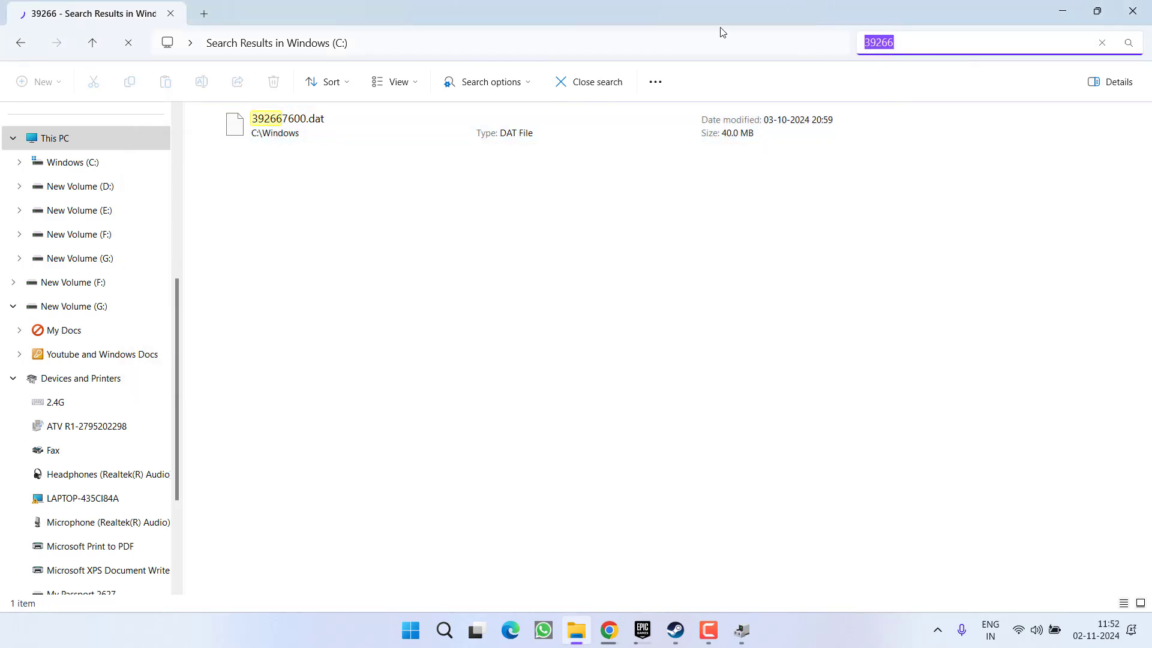
Step: Search 'vgkbootstatus', delete vgkbootstatus.dat with administrator permission, and close File Explorer
type("vgk")
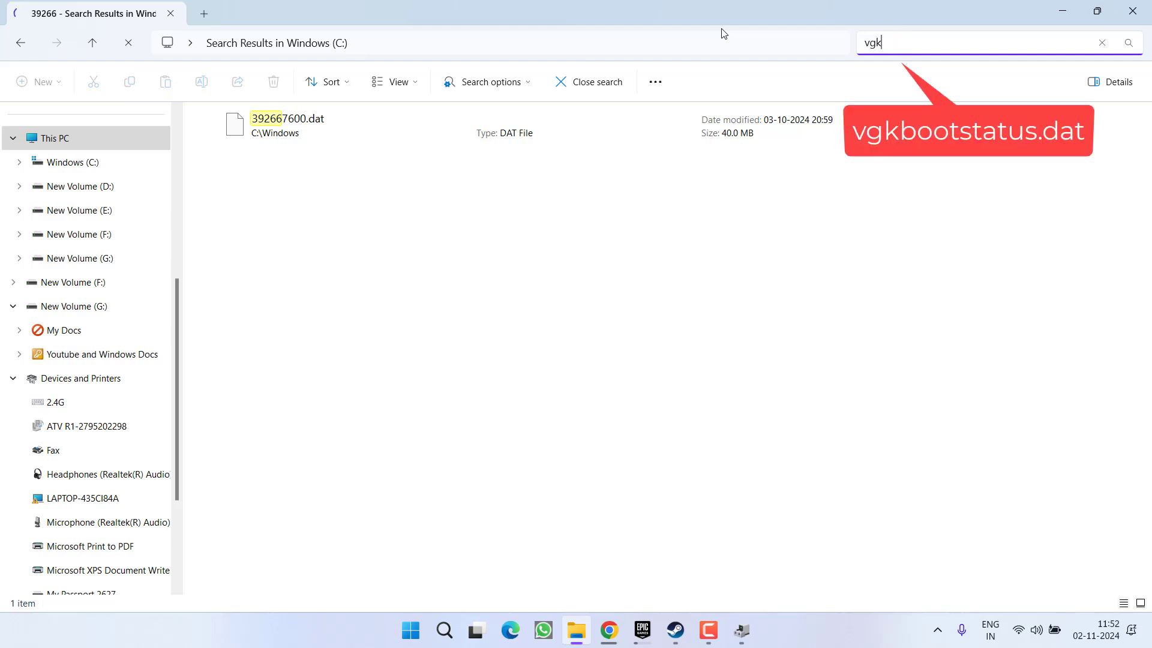
type("bootstatus")
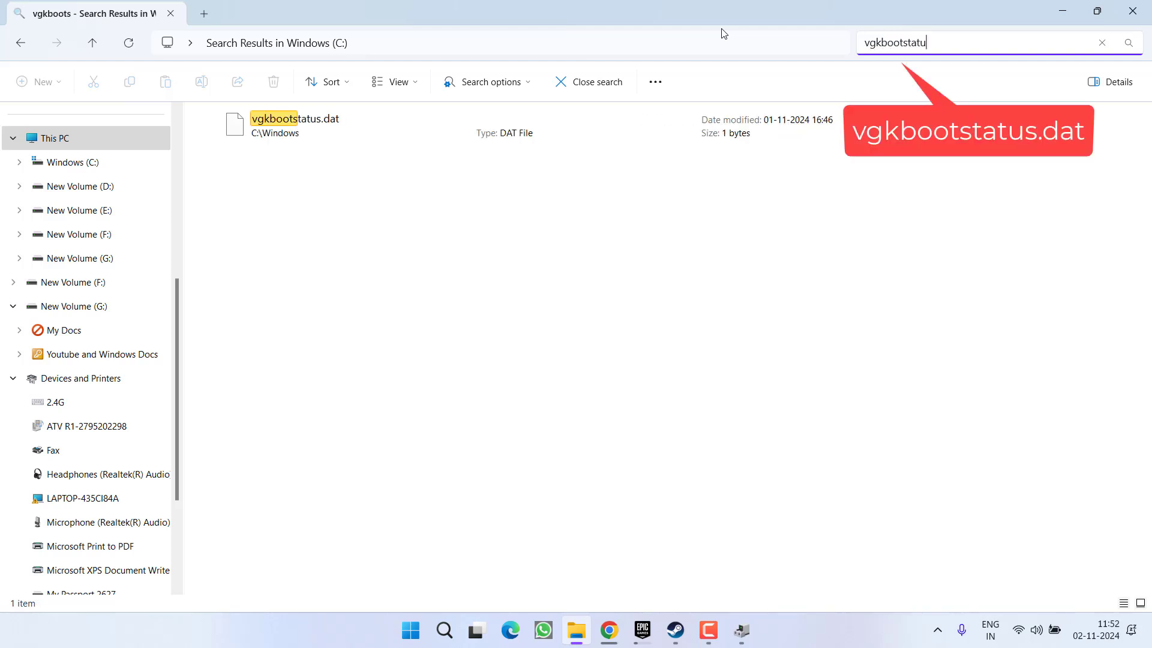
left_click(329, 124)
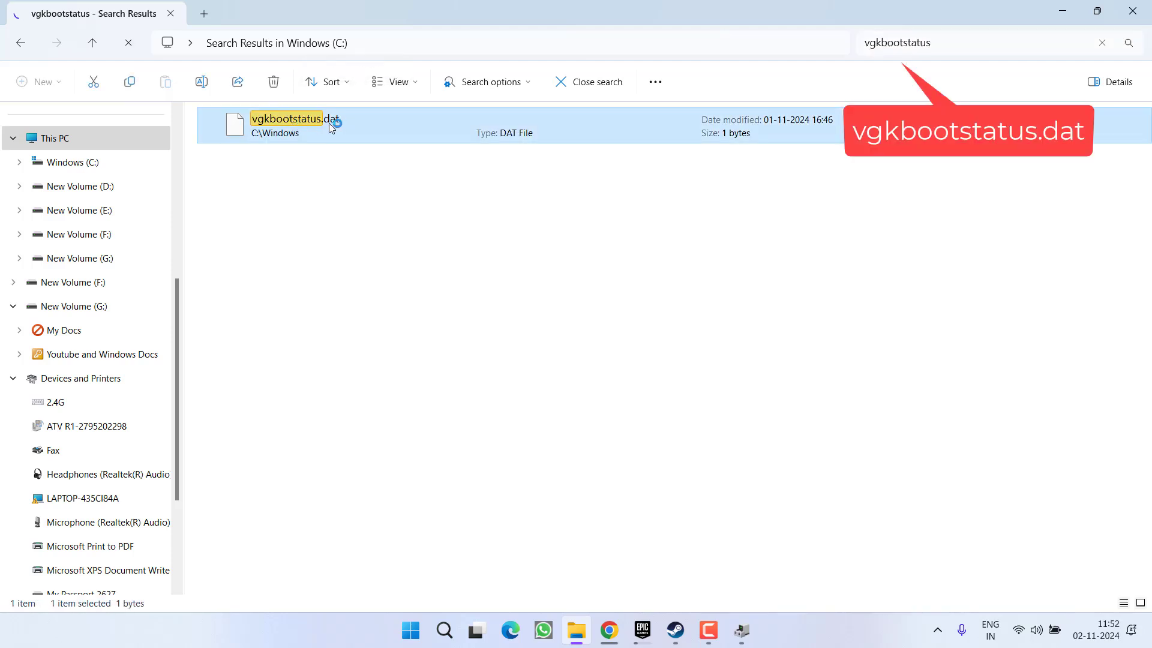
right_click(289, 125)
left_click(429, 145)
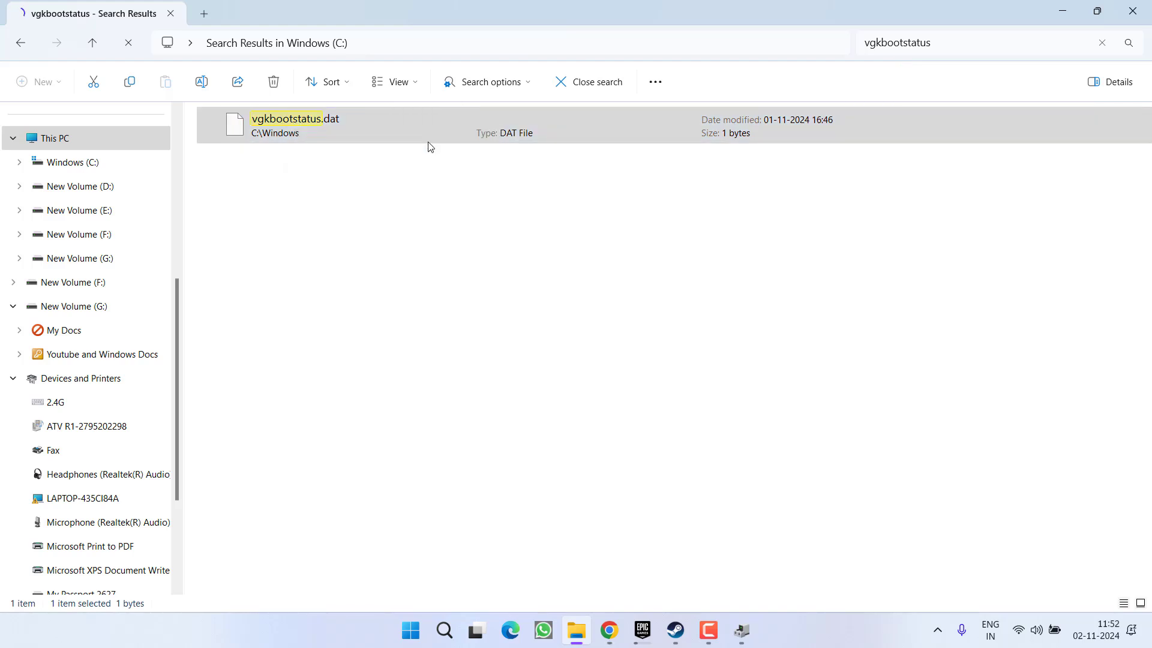
left_click(544, 260)
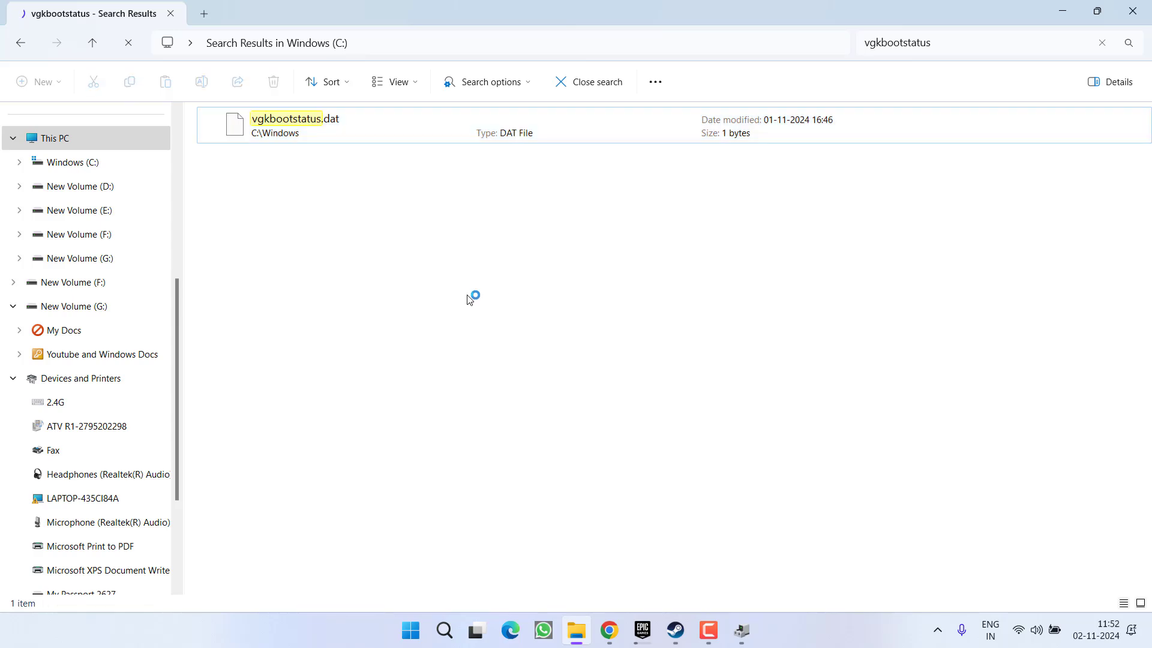
left_click(1119, 3)
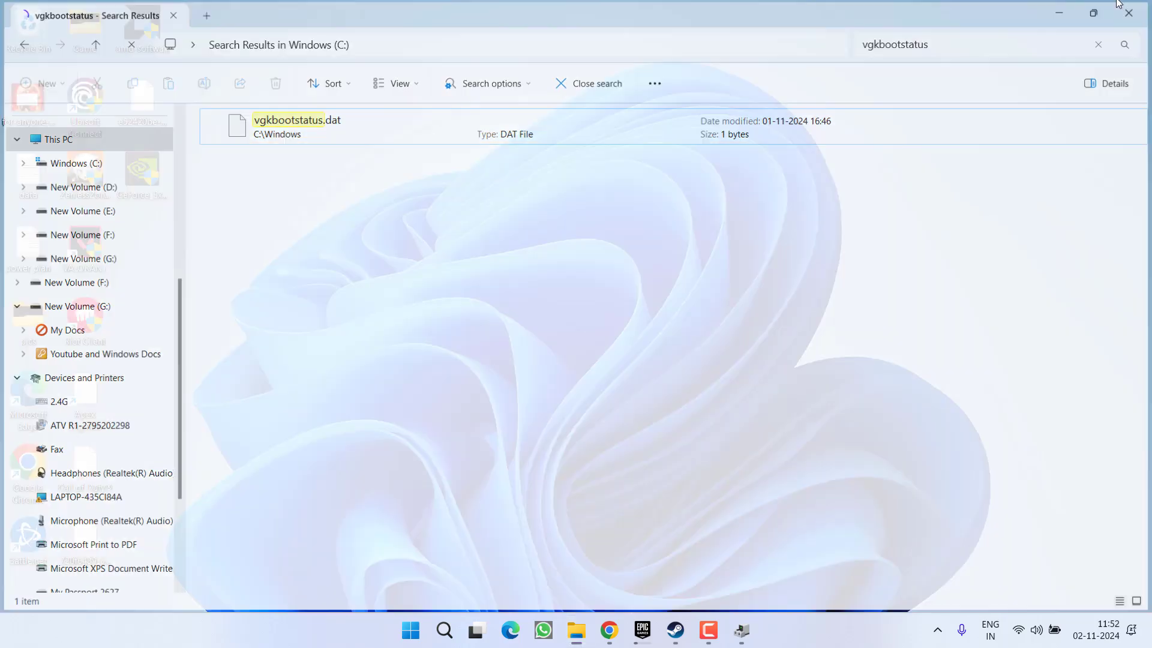
Step: Launch Riot Client via Start search 'riot', sign in with the Google account, and approve the UAC prompt
key("super")
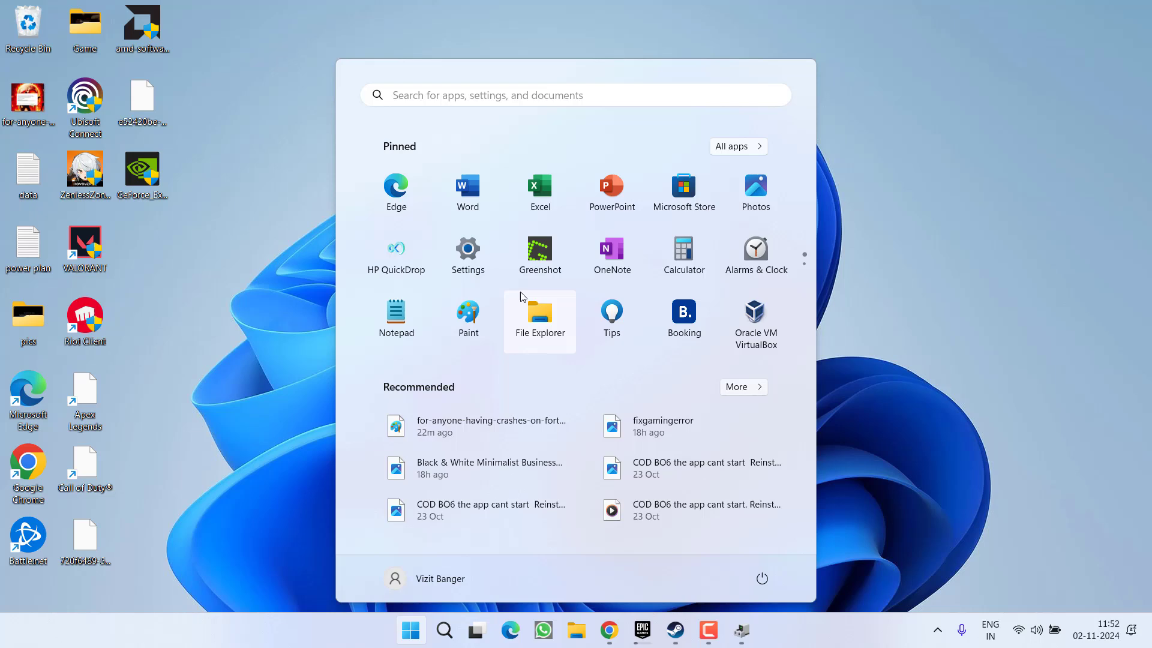
type("riot")
key("Return")
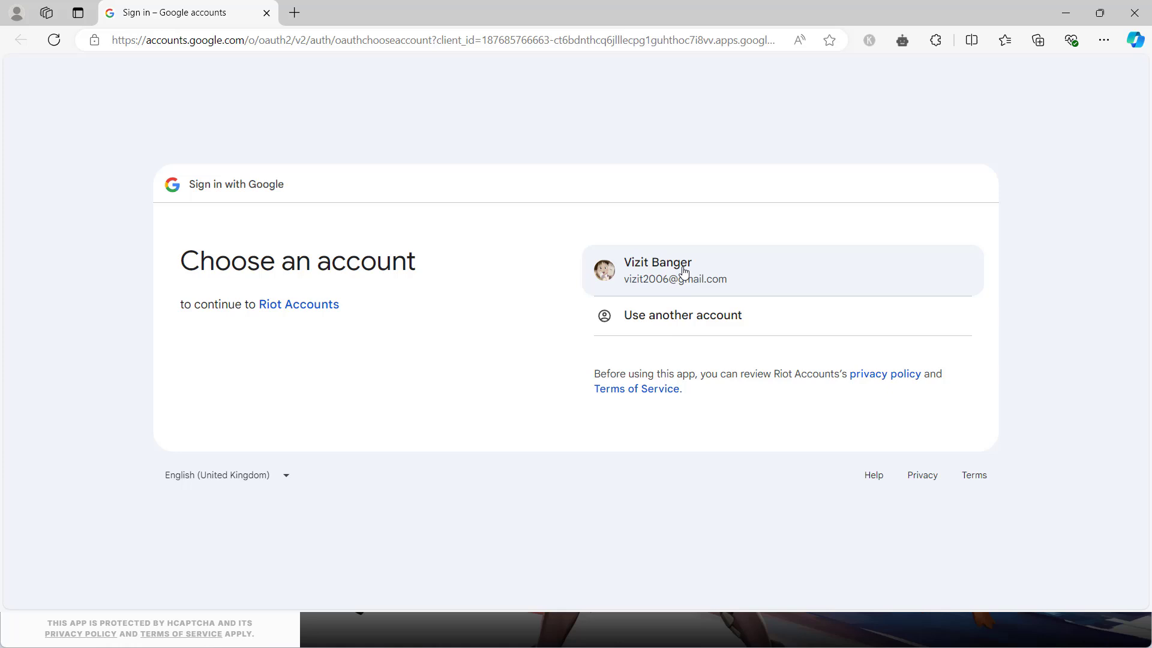
left_click(681, 269)
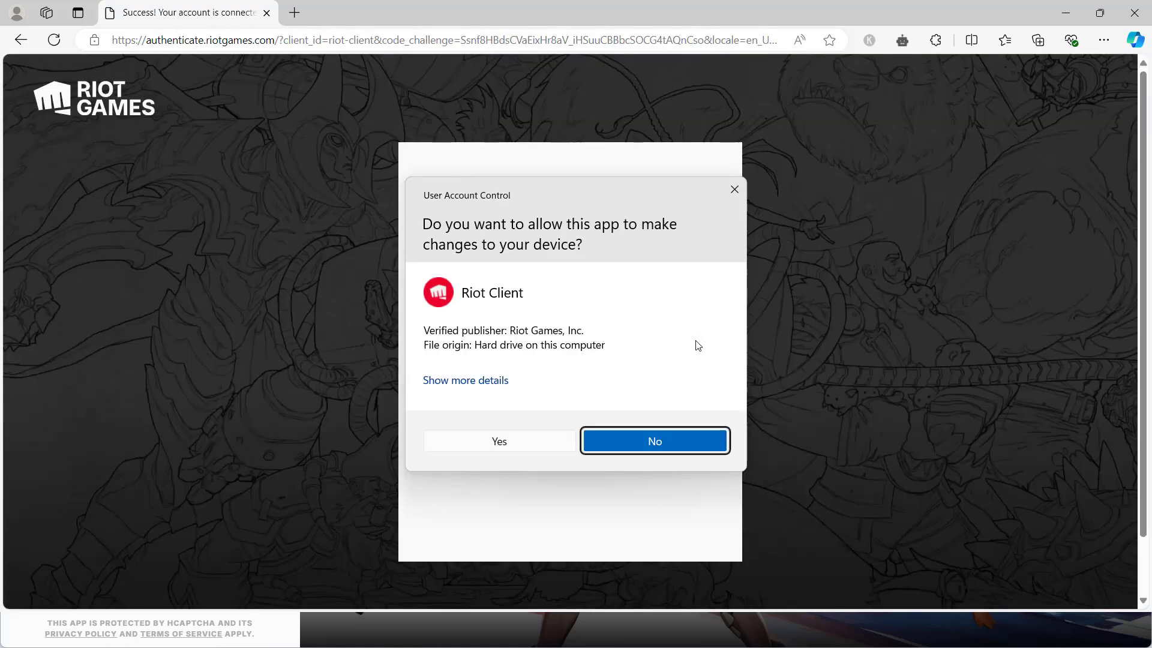
left_click(553, 447)
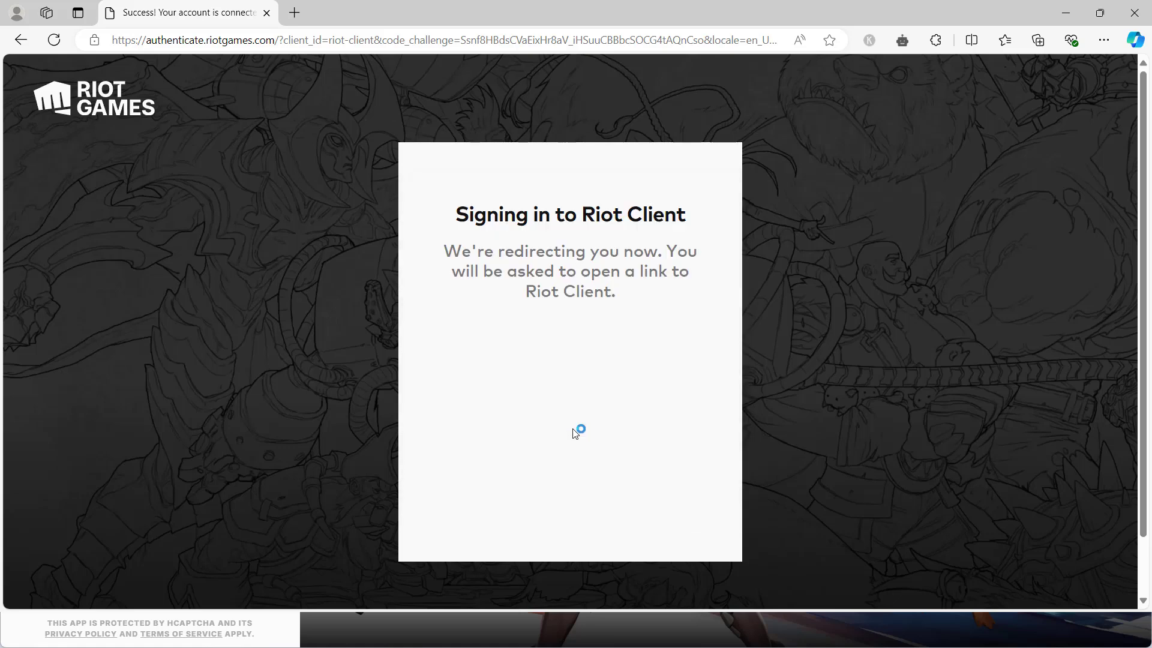